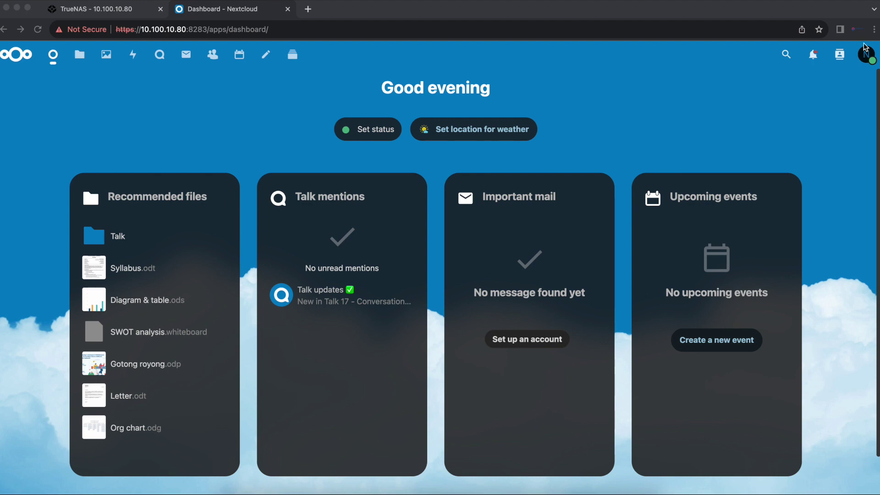
# From the Apps page, search 'exter' and enable External storage support (version 1.19.0).
pyautogui.click(868, 56)
pyautogui.click(868, 56)
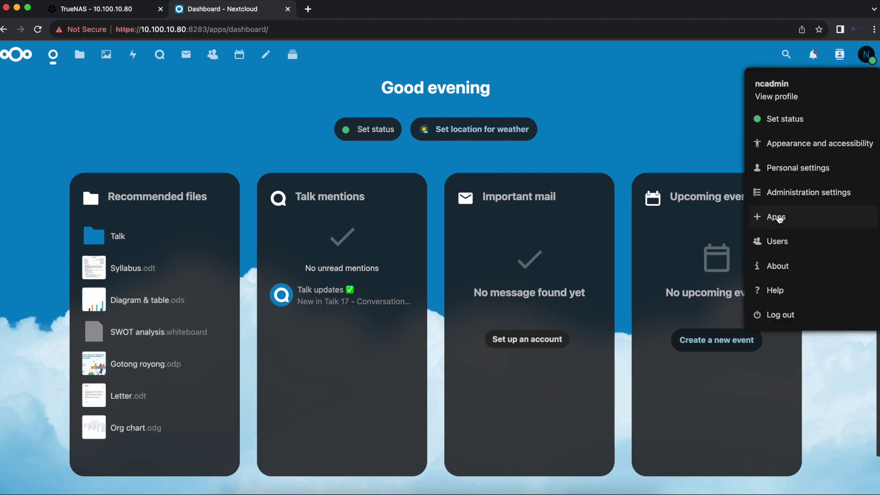
pyautogui.click(778, 217)
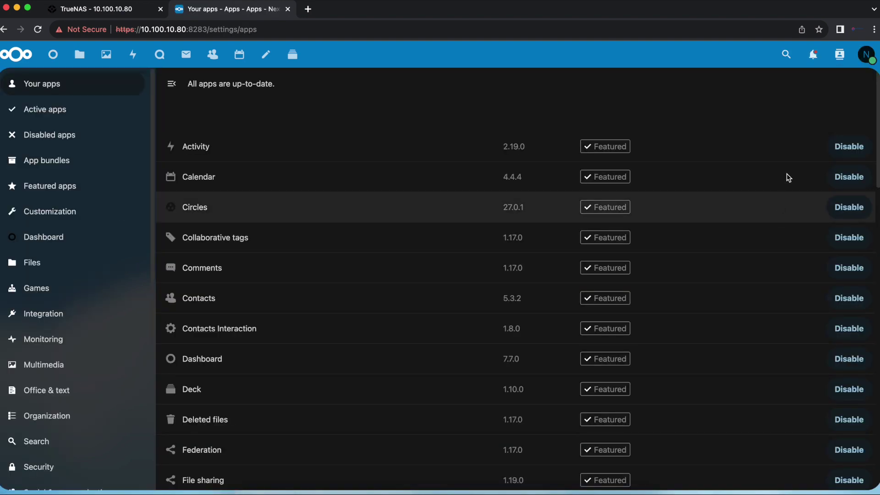
pyautogui.click(786, 64)
pyautogui.write('exter')
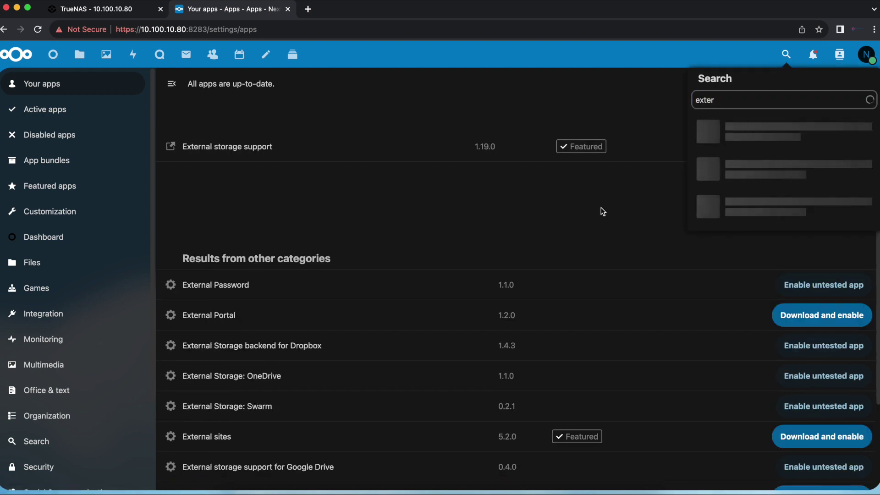
pyautogui.click(602, 211)
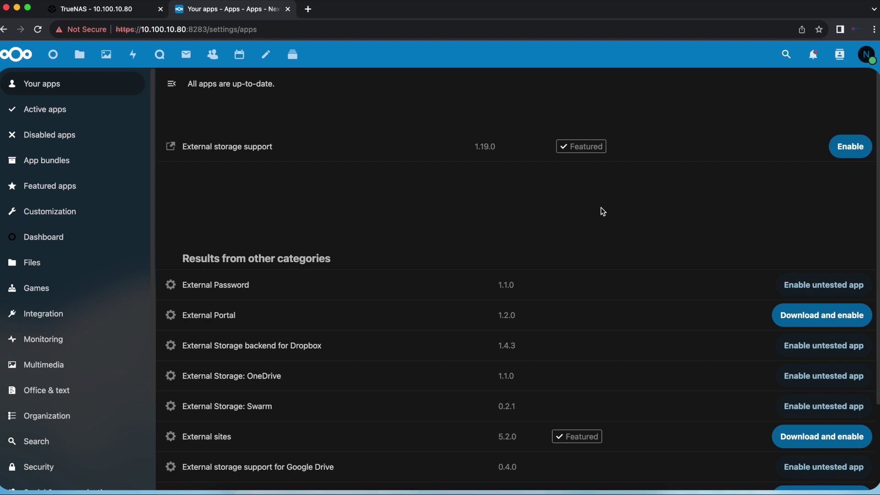
pyautogui.click(838, 148)
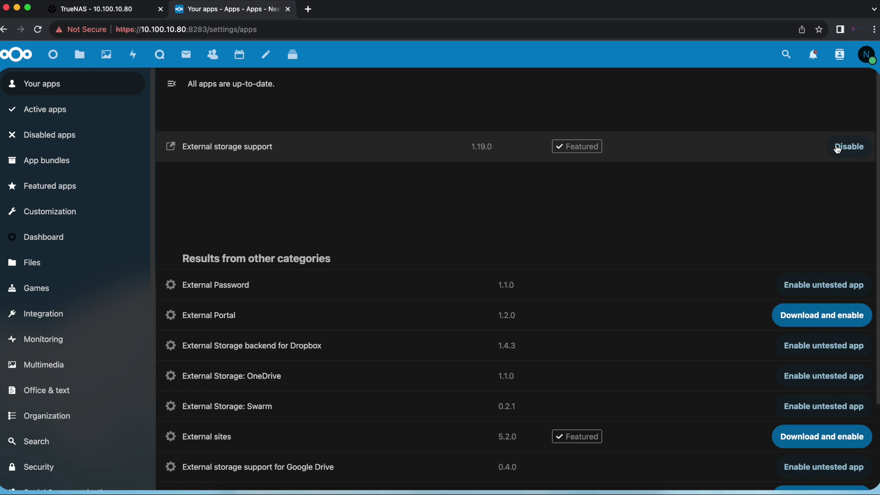
# View the External storage admin settings' missing-smbclient warning, then go to the TrueNAS tab.
pyautogui.click(866, 55)
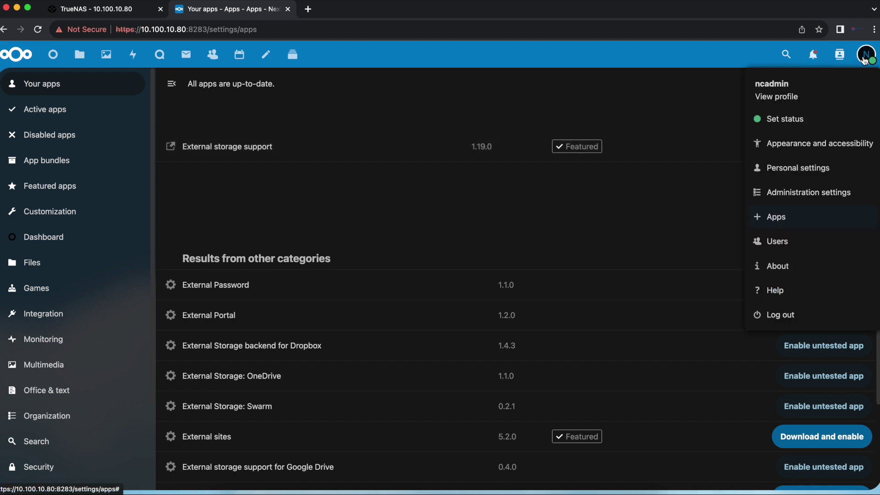
pyautogui.click(802, 195)
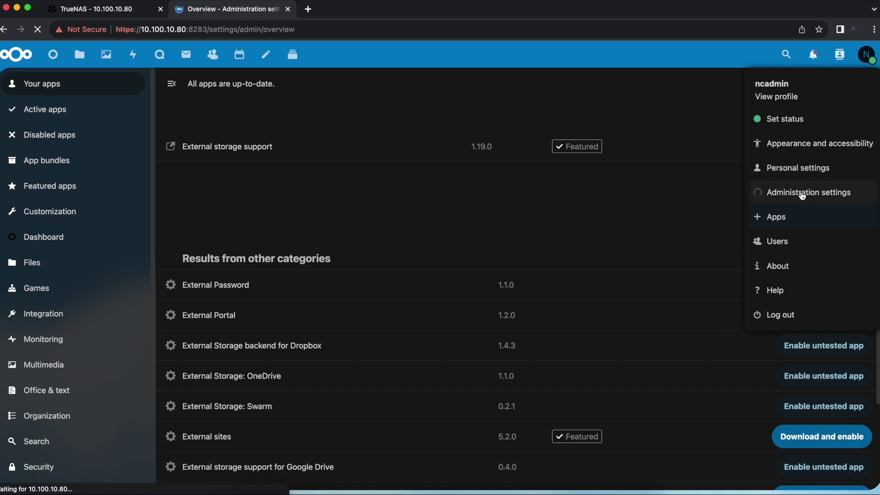
pyautogui.scroll(-6, 87, 419)
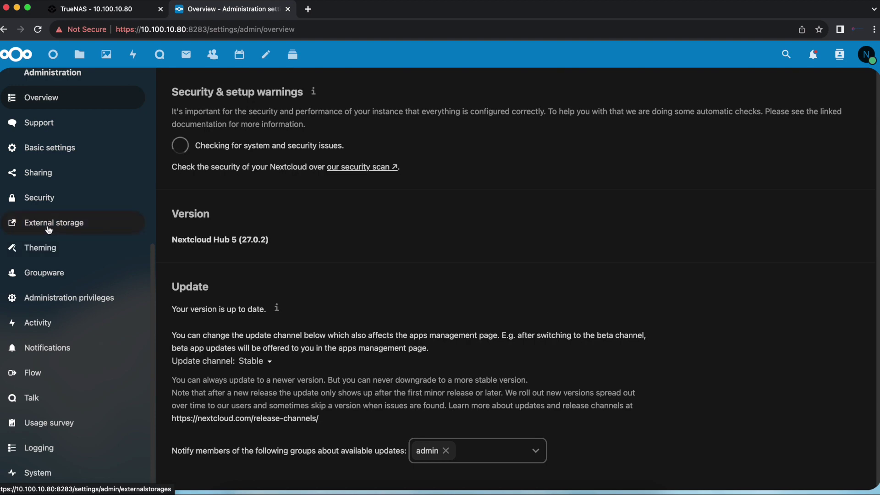
pyautogui.click(49, 224)
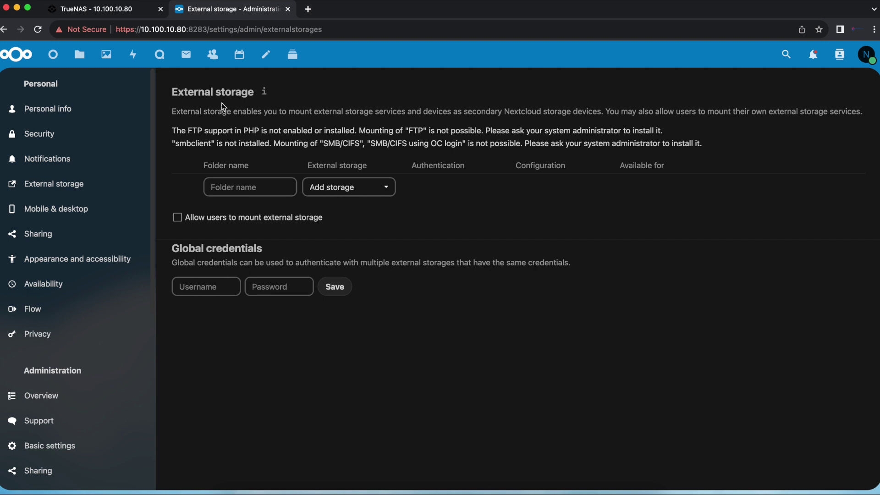
pyautogui.click(118, 14)
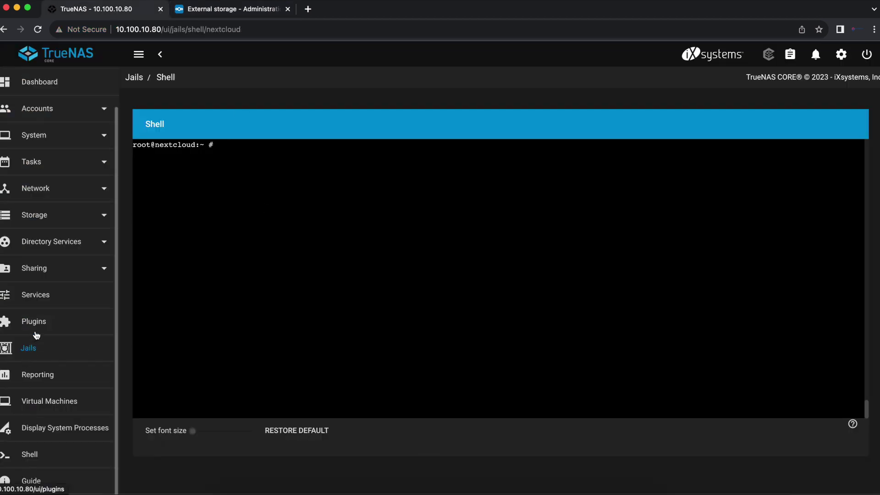
# Open the nextcloud jail's shell from the Jails list and clear the login banner.
pyautogui.click(28, 348)
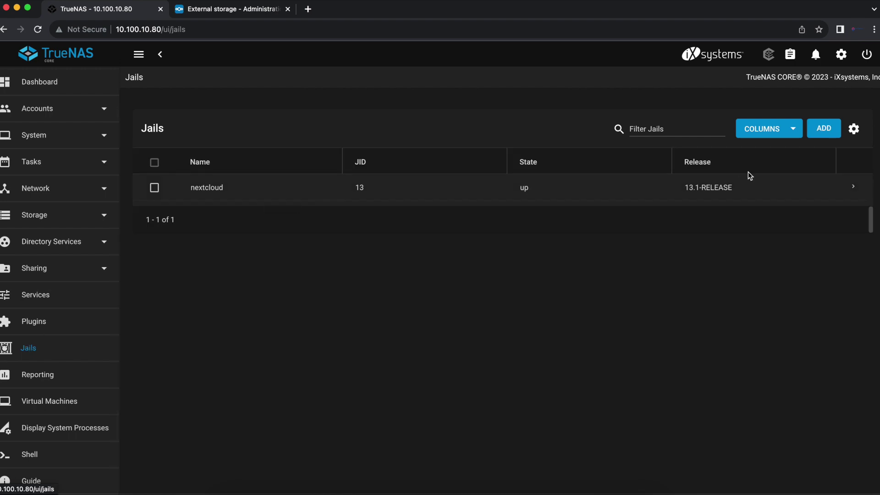
pyautogui.click(854, 187)
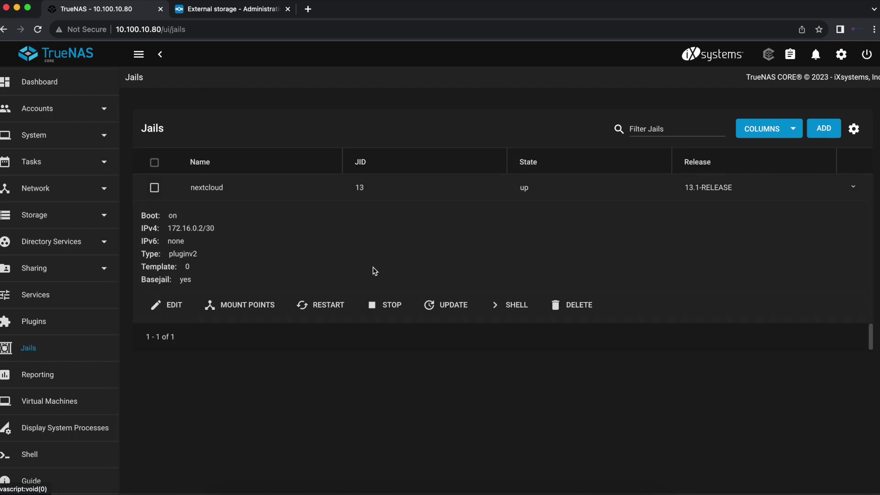
pyautogui.click(513, 310)
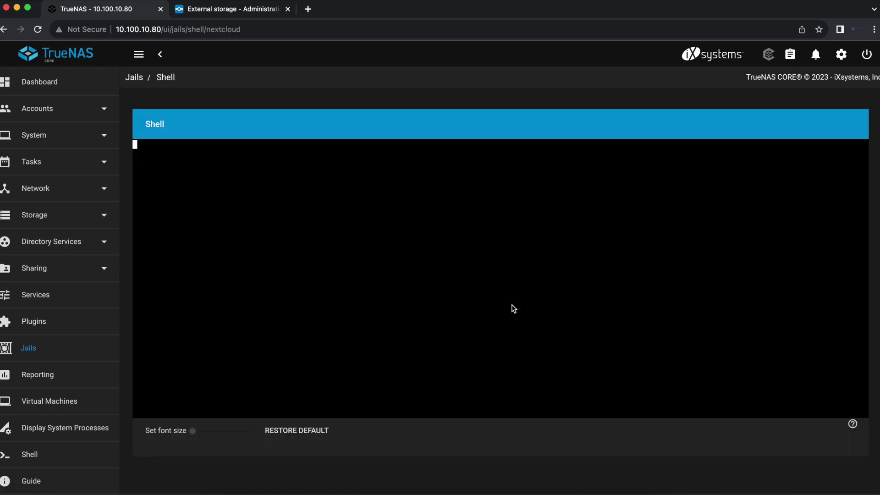
pyautogui.write('clear')
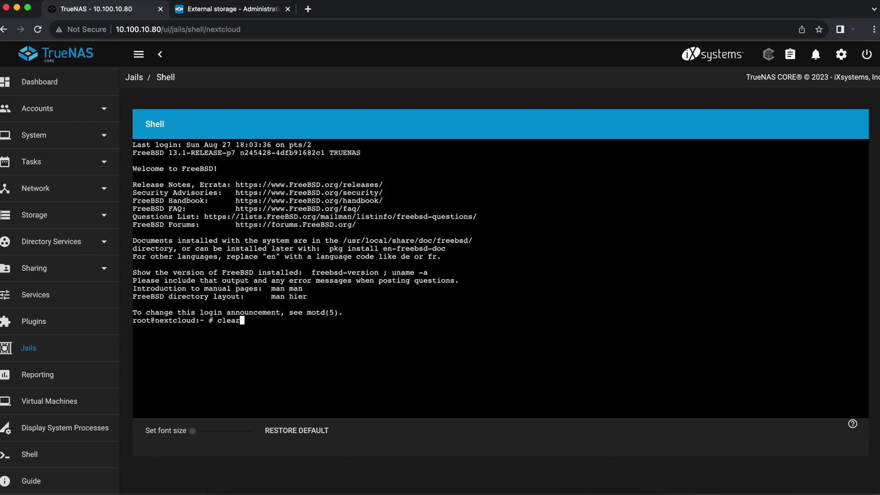
pyautogui.press('Return')
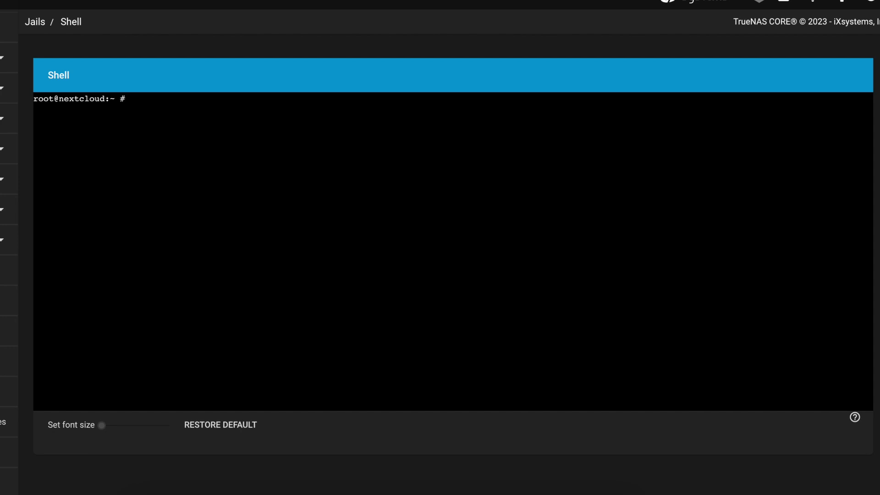
# Open /usr/local/etc/pkg/repos/FreeBSD.conf in vi.
pyautogui.write('vi /usr/local/')
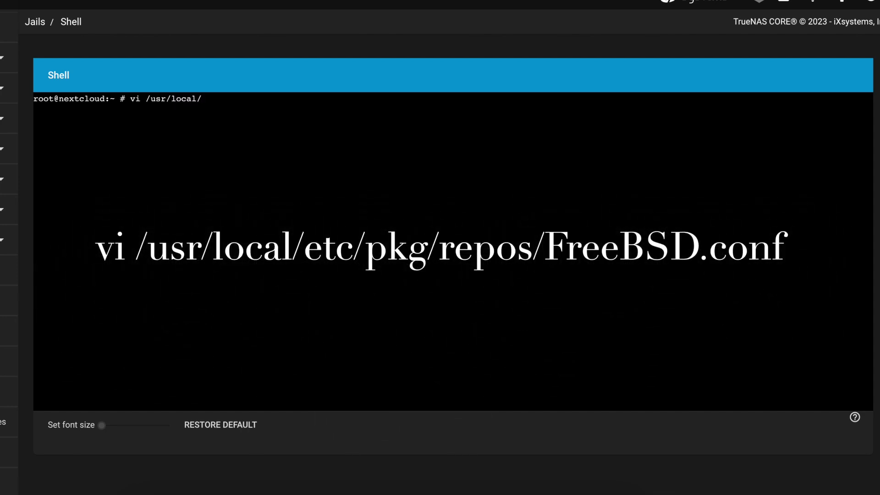
pyautogui.write('etc/pkg/repos/Free')
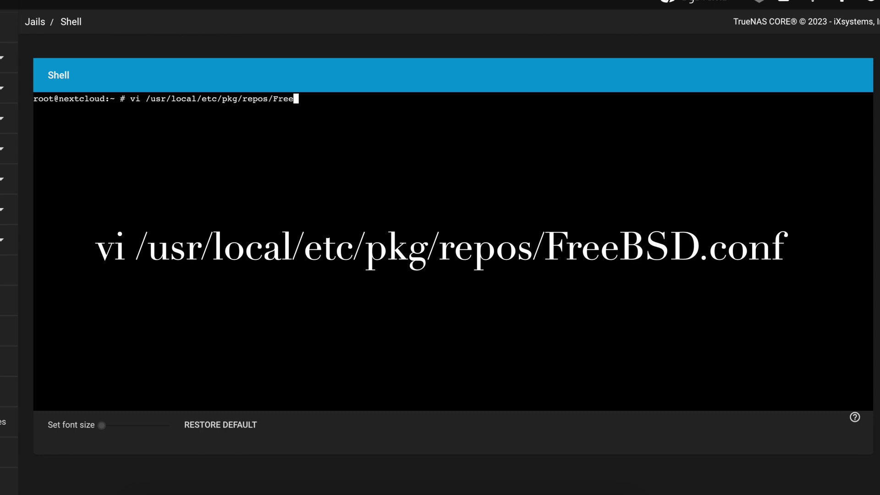
pyautogui.write('BSD.conf')
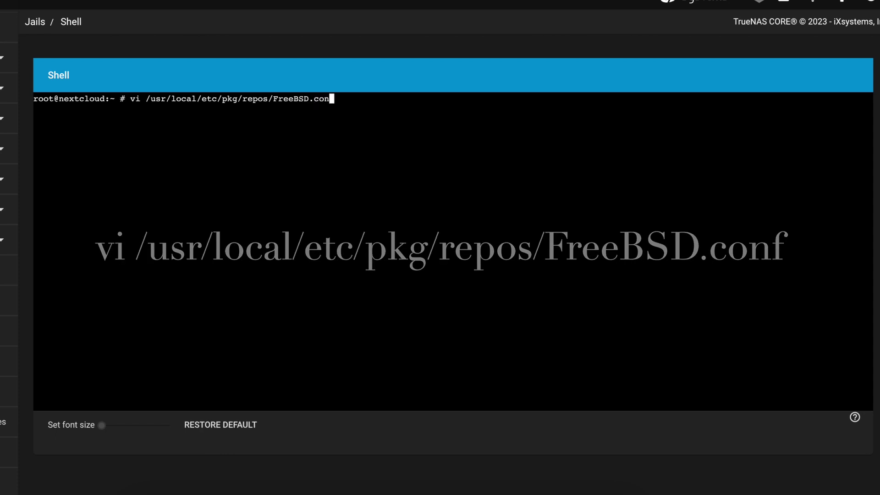
pyautogui.press('Return')
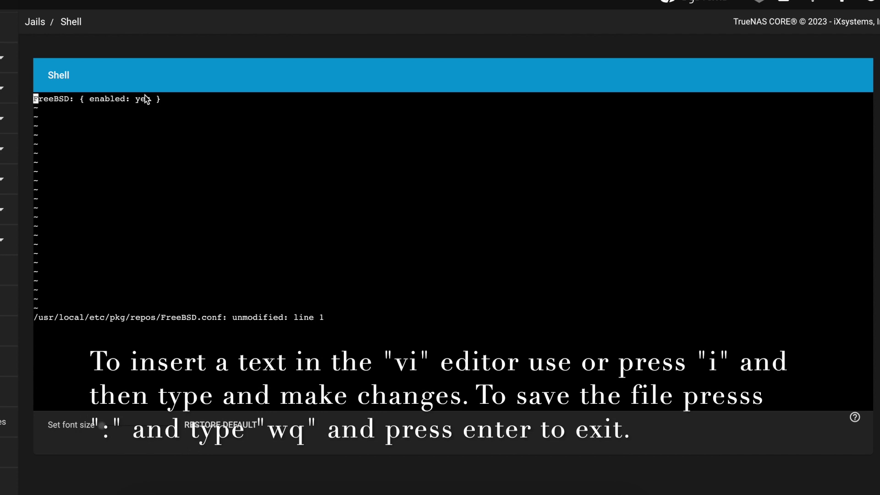
# Save FreeBSD.conf with enabled: yes using :wq, then clear the jail shell.
pyautogui.press('Right')
pyautogui.press('Right')
pyautogui.press('Right')
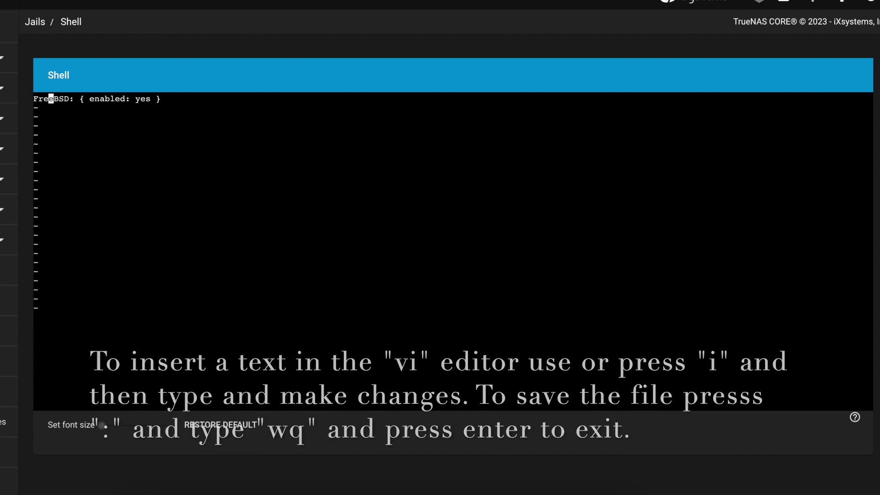
pyautogui.press('Right')
pyautogui.press('Right')
pyautogui.press('Right')
pyautogui.press('Right')
pyautogui.press('Right')
pyautogui.press('Right')
pyautogui.press('Right')
pyautogui.press('Right')
pyautogui.press('Right')
pyautogui.press('Right')
pyautogui.press('Right')
pyautogui.press('Right')
pyautogui.press('Right')
pyautogui.press('Right')
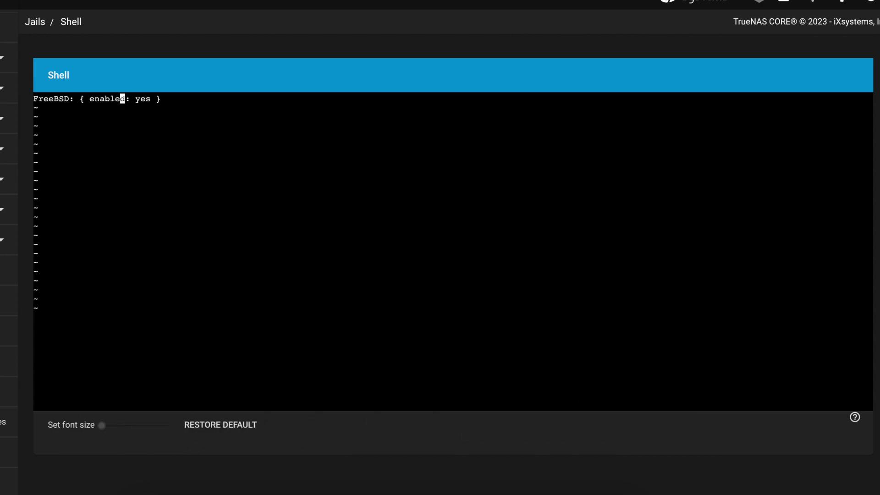
pyautogui.press('Right')
pyautogui.press('Right')
pyautogui.press('Right')
pyautogui.write(':')
pyautogui.write('wq')
pyautogui.press('Return')
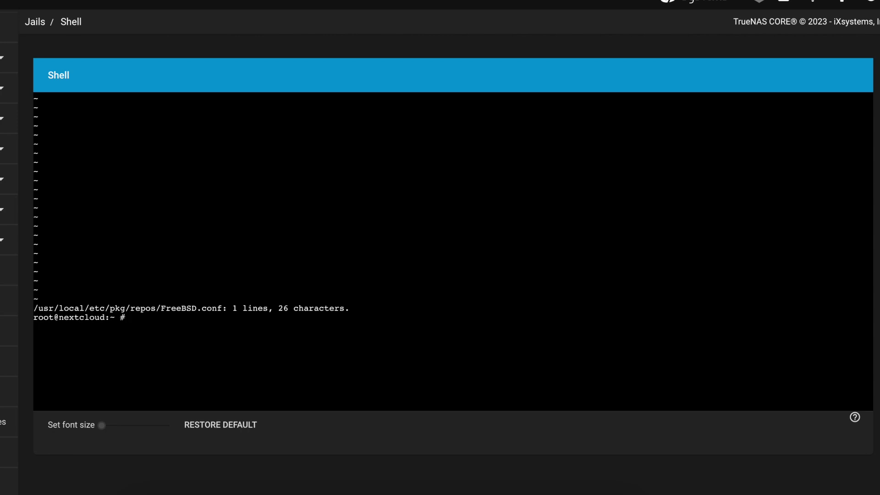
pyautogui.write('clear')
pyautogui.press('Return')
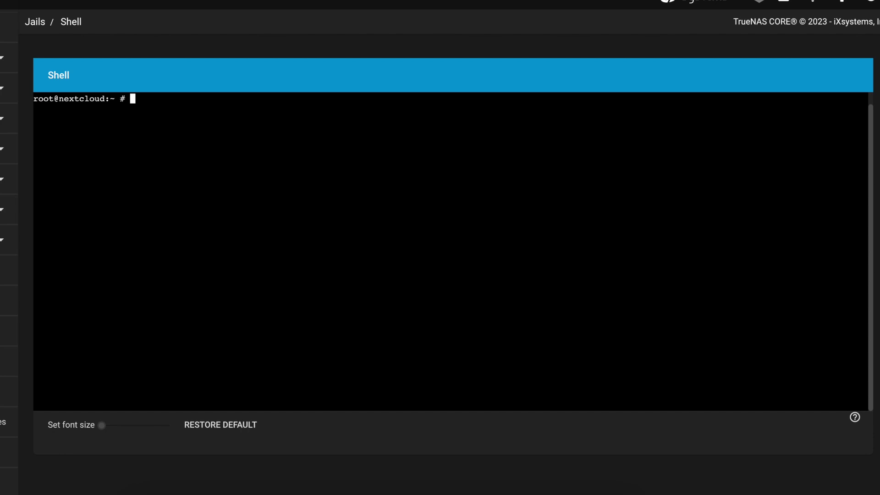
pyautogui.write('pkg in')
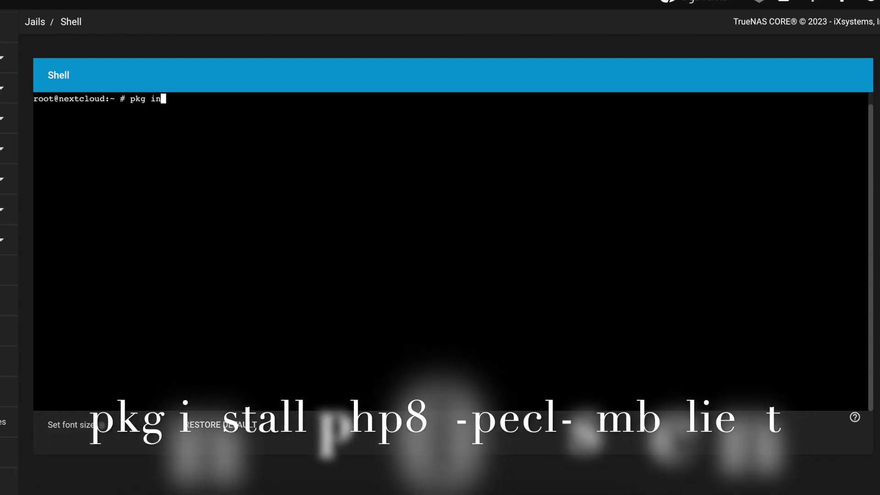
pyautogui.write('stall')
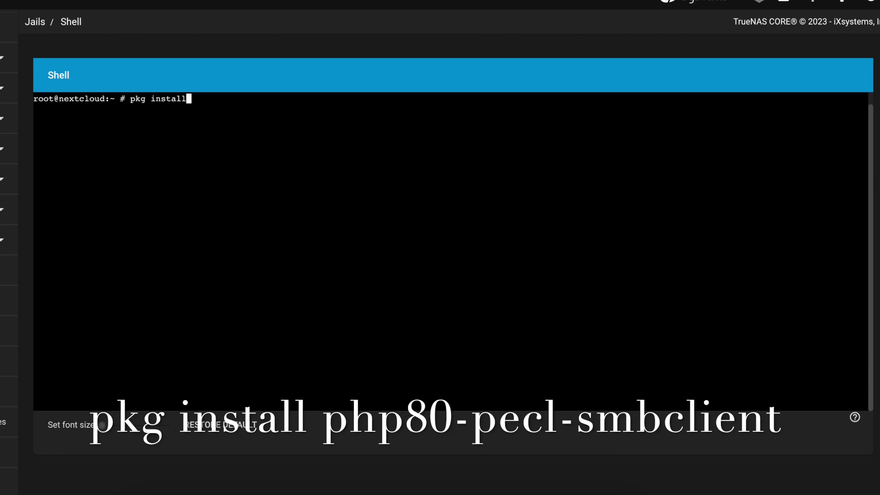
pyautogui.write(' php80-')
pyautogui.press('BackSpace')
pyautogui.write('-pcecl')
pyautogui.press('BackSpace')
pyautogui.press('BackSpace')
pyautogui.press('BackSpace')
pyautogui.press('BackSpace')
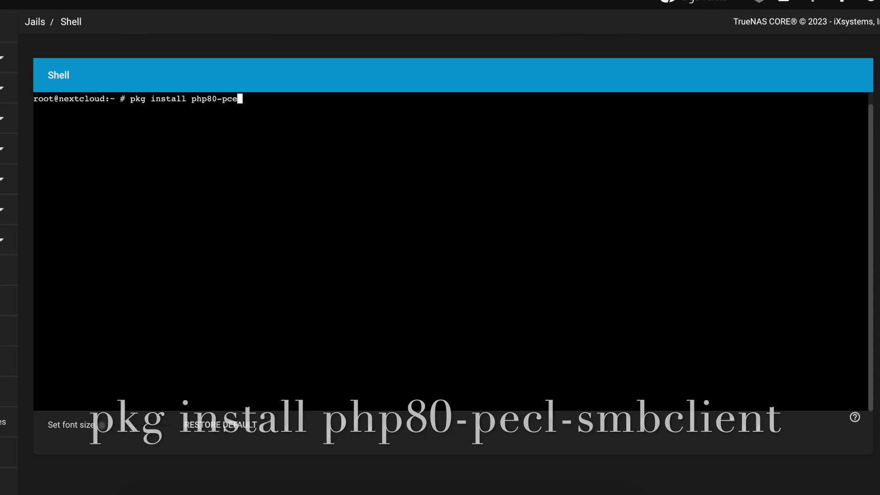
pyautogui.write('ecl')
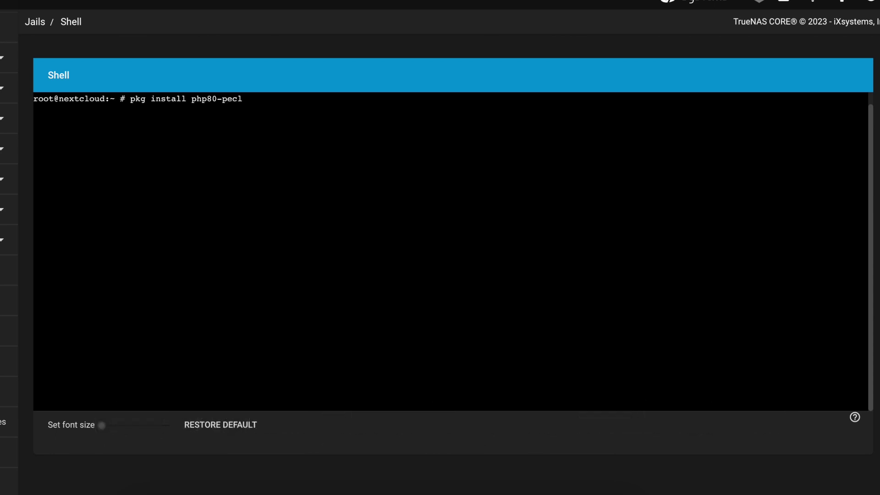
pyautogui.write('-smb')
pyautogui.press('BackSpace')
pyautogui.press('BackSpace')
pyautogui.write('mbclient')
pyautogui.press('BackSpace')
pyautogui.press('BackSpace')
pyautogui.press('BackSpace')
pyautogui.press('BackSpace')
pyautogui.press('BackSpace')
pyautogui.press('BackSpace')
pyautogui.press('BackSpace')
pyautogui.press('BackSpace')
pyautogui.press('BackSpace')
pyautogui.press('BackSpace')
pyautogui.press('BackSpace')
pyautogui.press('BackSpace')
pyautogui.press('BackSpace')
pyautogui.press('BackSpace')
pyautogui.press('BackSpace')
pyautogui.press('BackSpace')
pyautogui.press('BackSpace')
pyautogui.press('BackSpace')
pyautogui.press('BackSpace')
pyautogui.press('BackSpace')
pyautogui.press('BackSpace')
pyautogui.press('BackSpace')
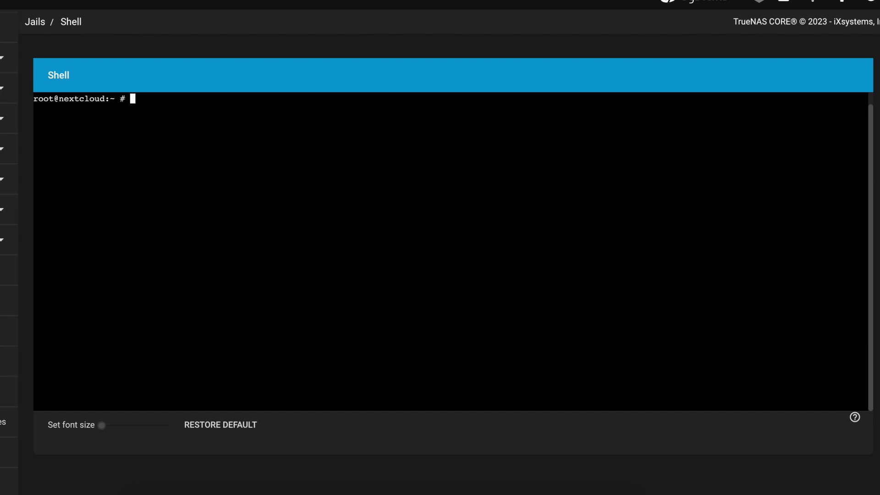
# Confirm the jail runs PHP 8.0.30 and run pkg install php80-pecl-smbclient.
pyautogui.write('php -v')
pyautogui.press('Return')
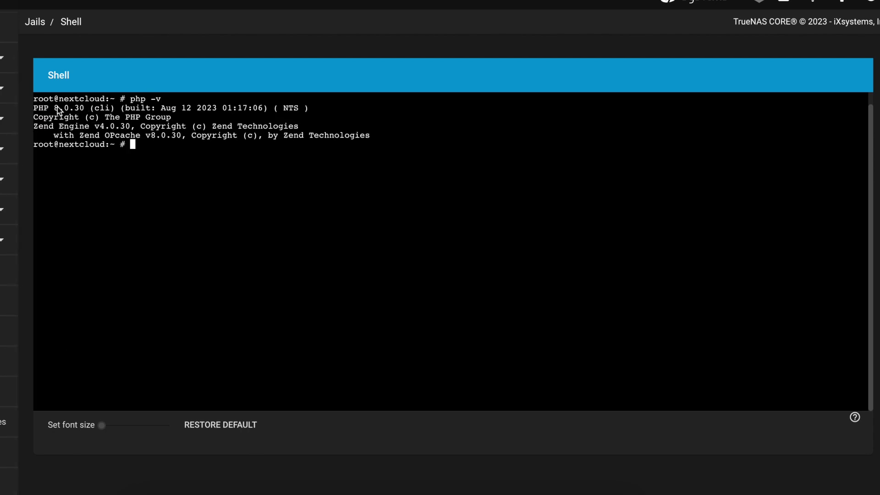
pyautogui.moveTo(54, 109); pyautogui.dragTo(88, 111)
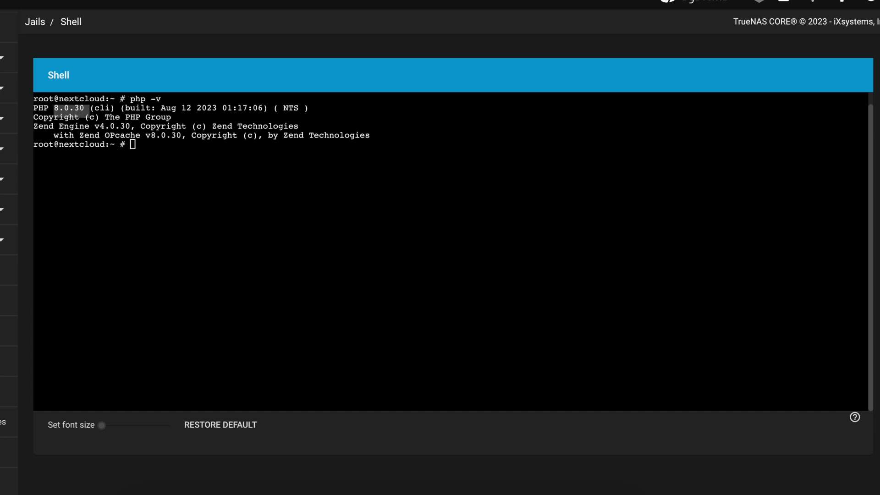
pyautogui.write('pkg install php80-pecl-smbclient')
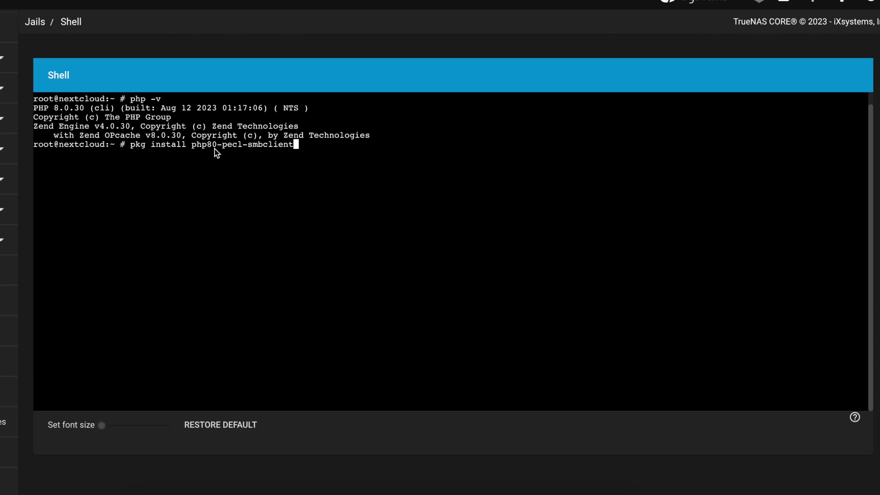
pyautogui.press('Return')
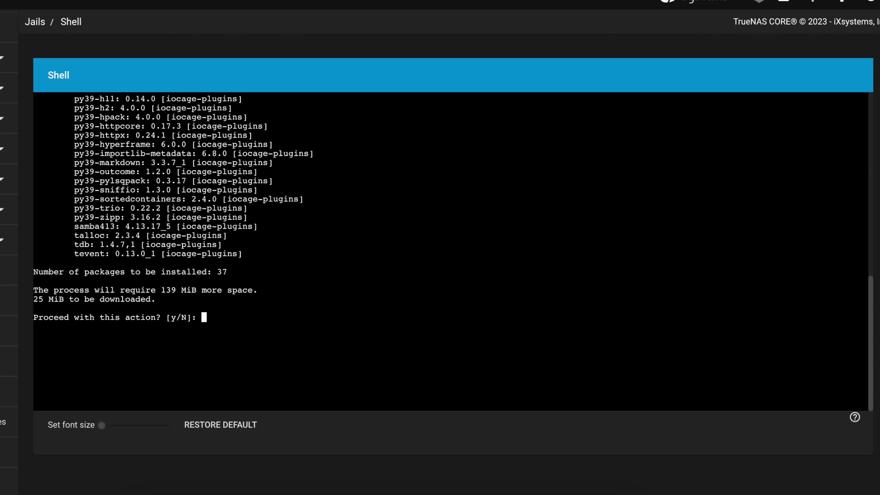
# Answer y to install the 37 packages, then exit the jail shell.
pyautogui.write('y')
pyautogui.press('Return')
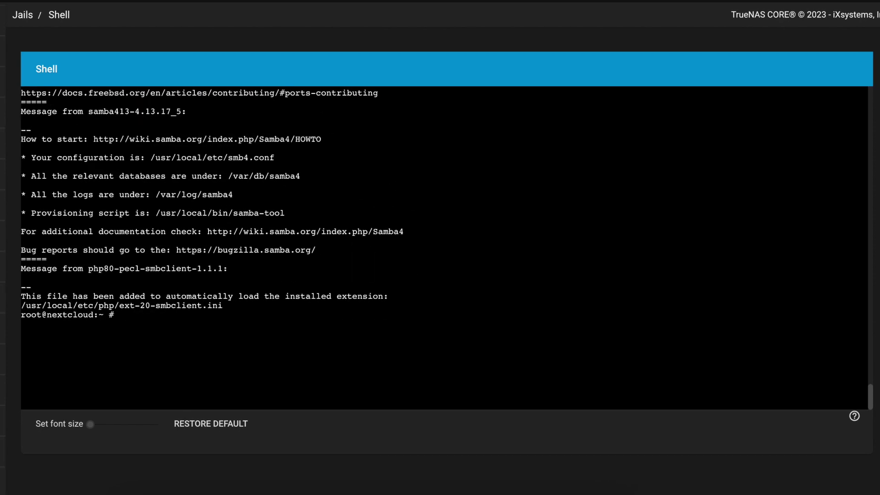
pyautogui.write('exit')
pyautogui.press('Return')
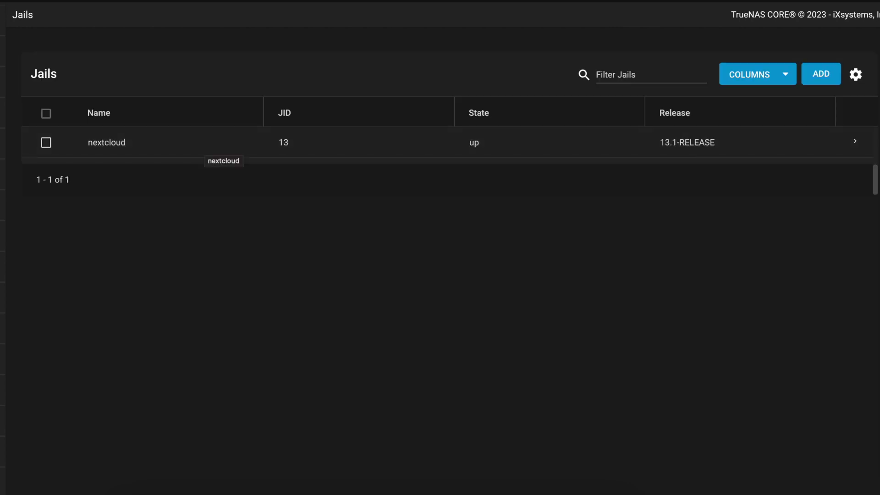
# Reload Nextcloud's External storage page to clear the smbclient warning and list storage types.
pyautogui.click(249, 14)
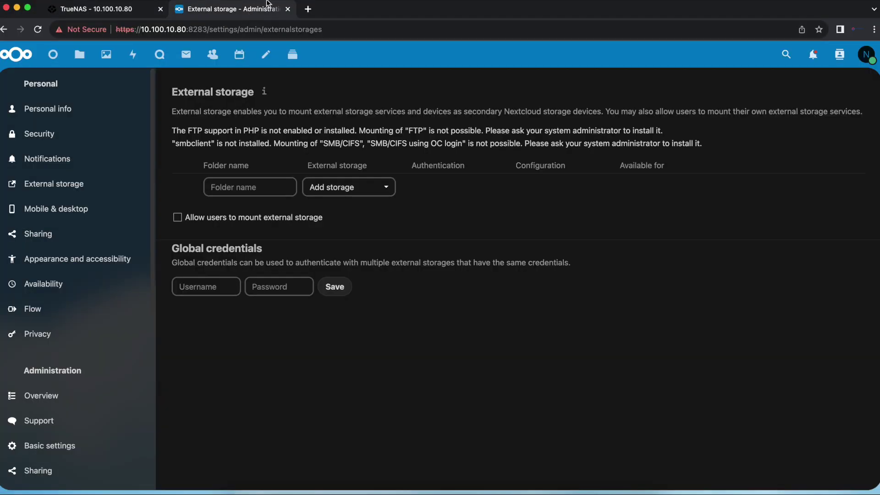
pyautogui.click(44, 30)
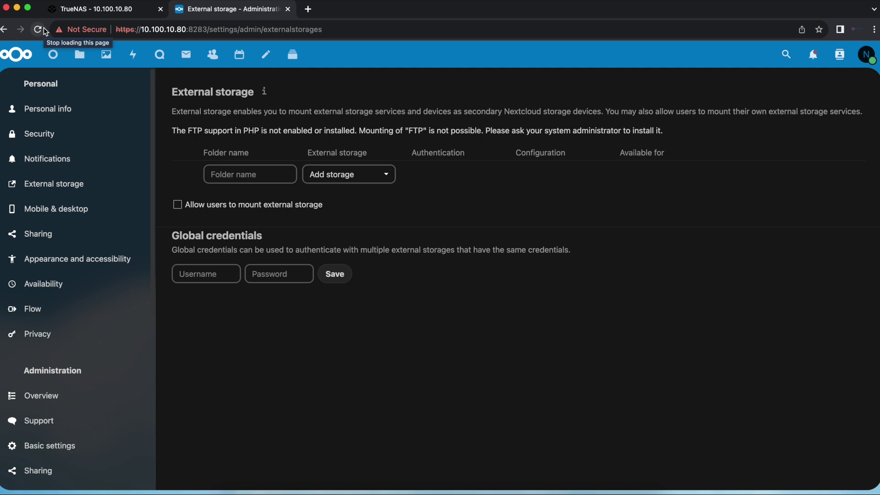
pyautogui.click(341, 175)
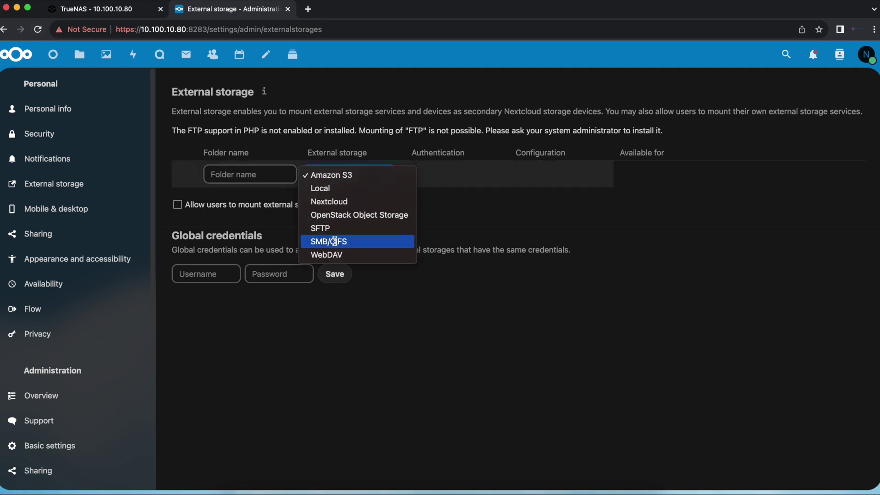
# Add a new SMB/CIFS external storage mount.
pyautogui.click(337, 241)
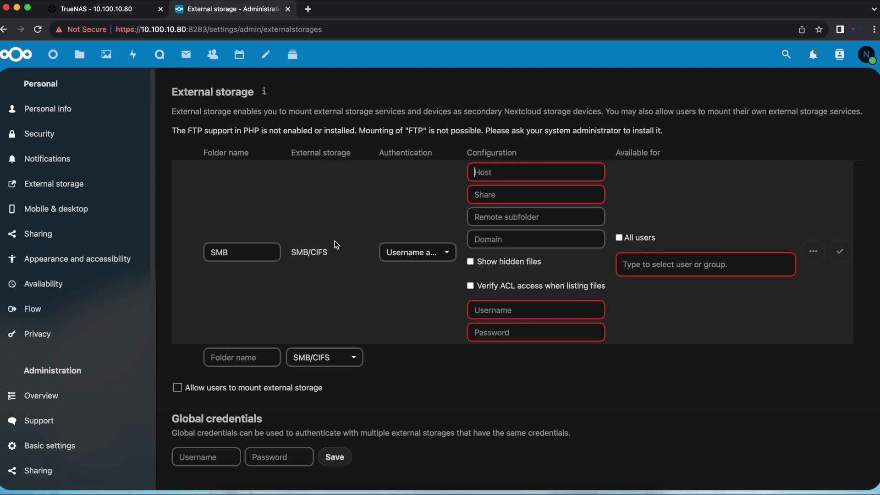